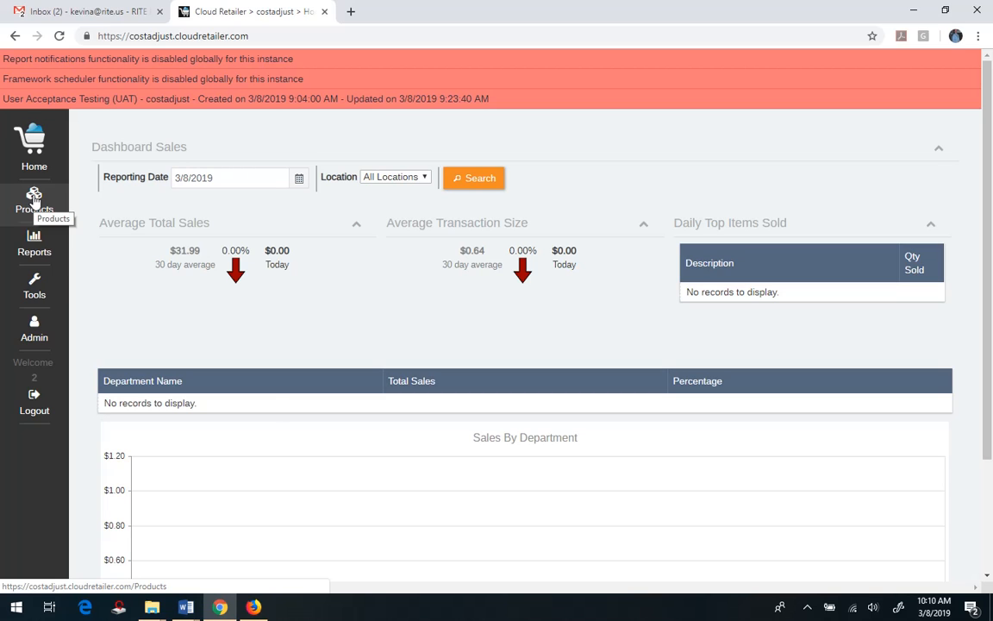
Step: Start a new product record and have the system generate its UPC
{"action": "left_click", "coordinate": [33, 200]}
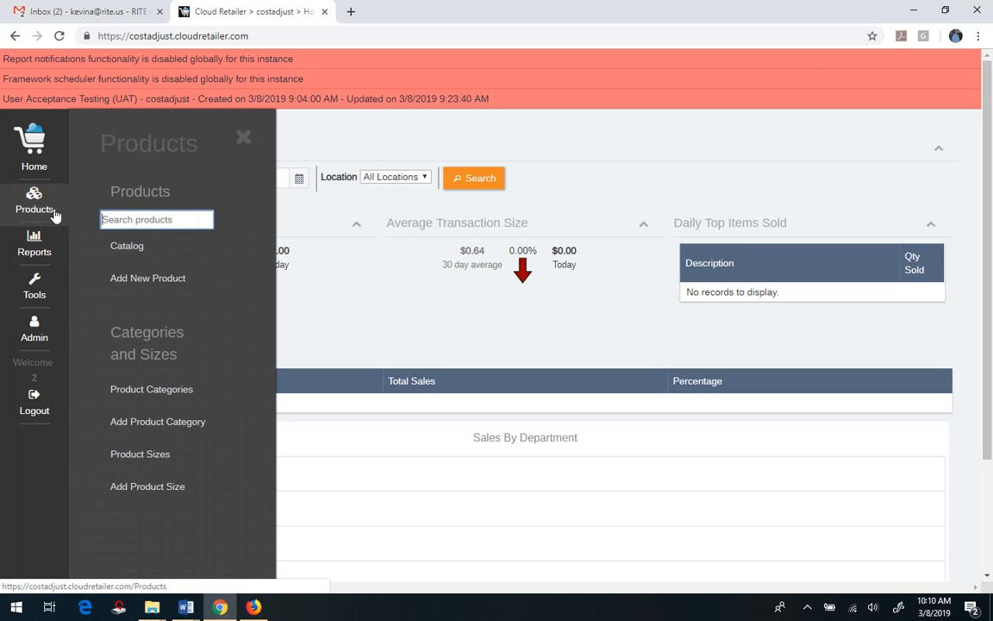
{"action": "left_click", "coordinate": [120, 285]}
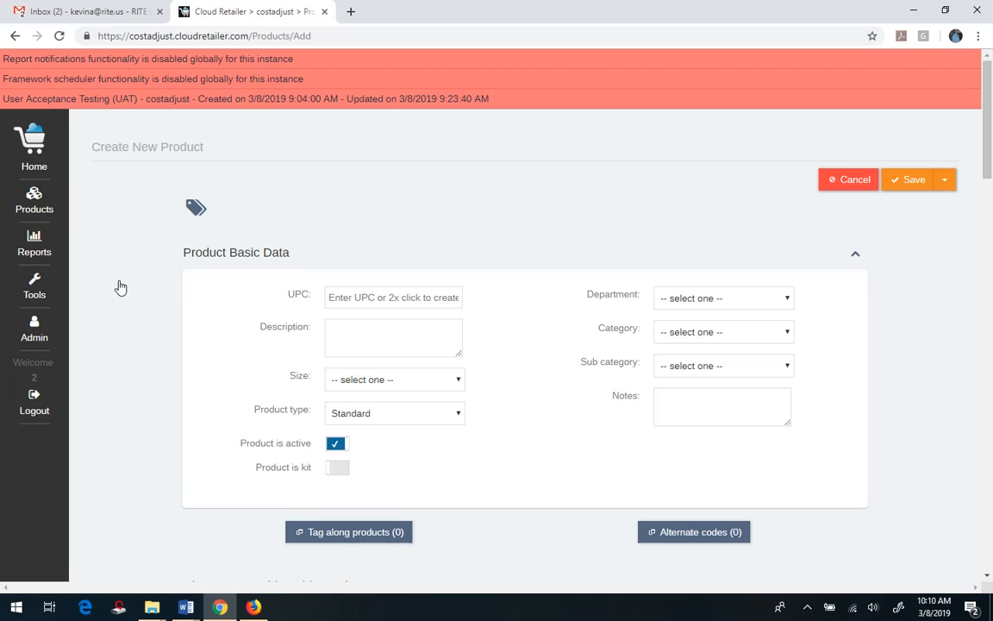
{"action": "left_click", "coordinate": [365, 297]}
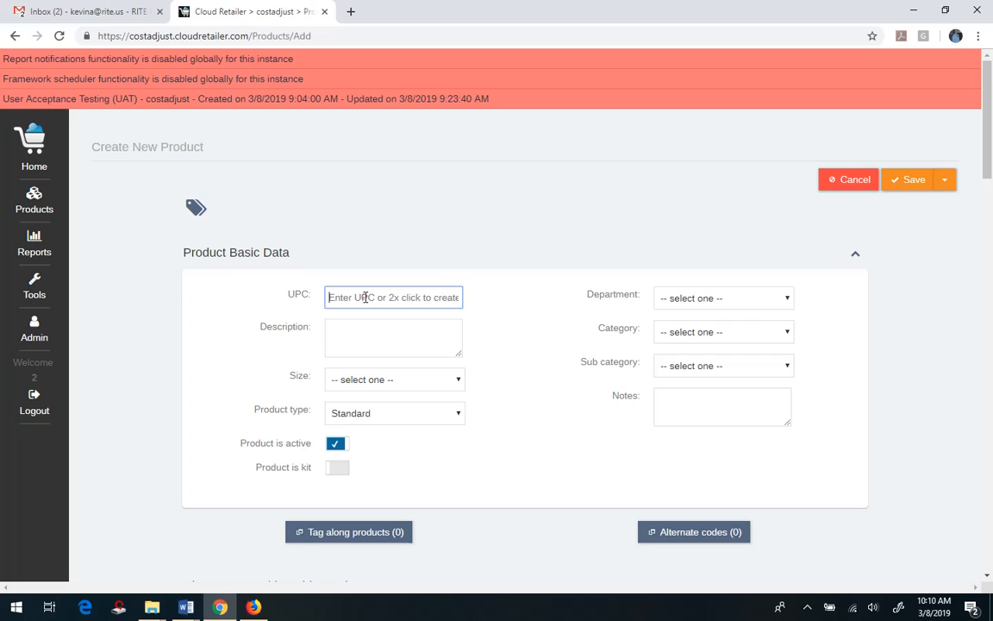
{"action": "double_click", "coordinate": [365, 296]}
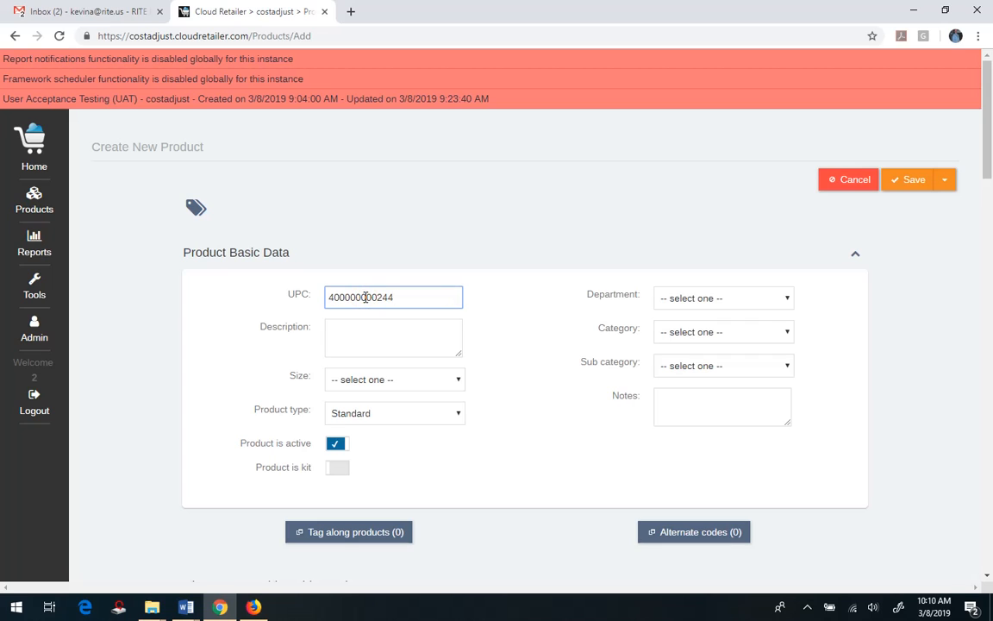
Step: Enter the product description "10 hp pool pump from ABC mfg part # 1r2t"
{"action": "key", "text": "Tab"}
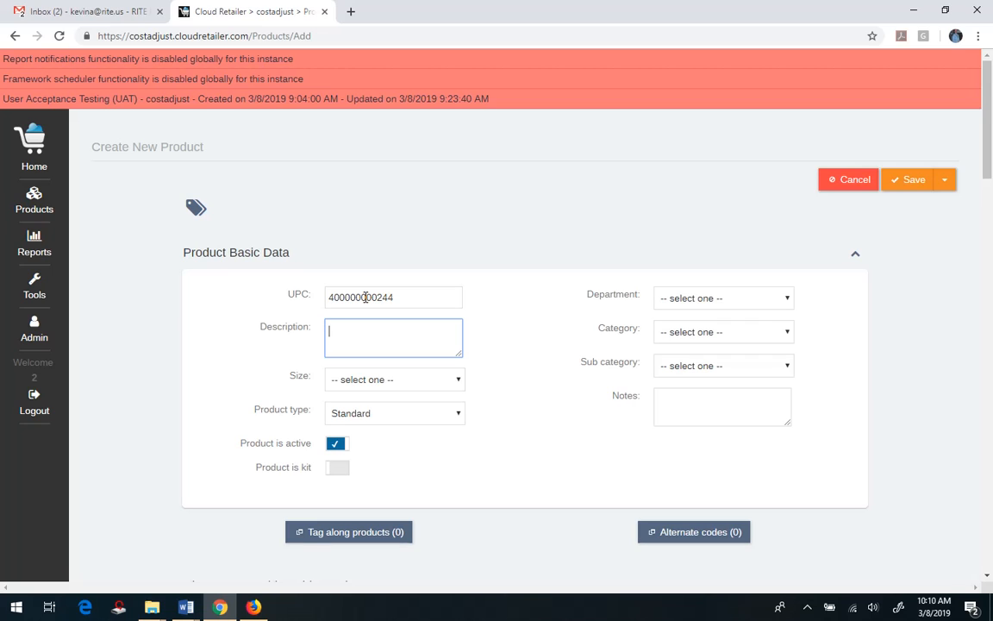
{"action": "type", "text": "10 hp pool pump from ABC n"}
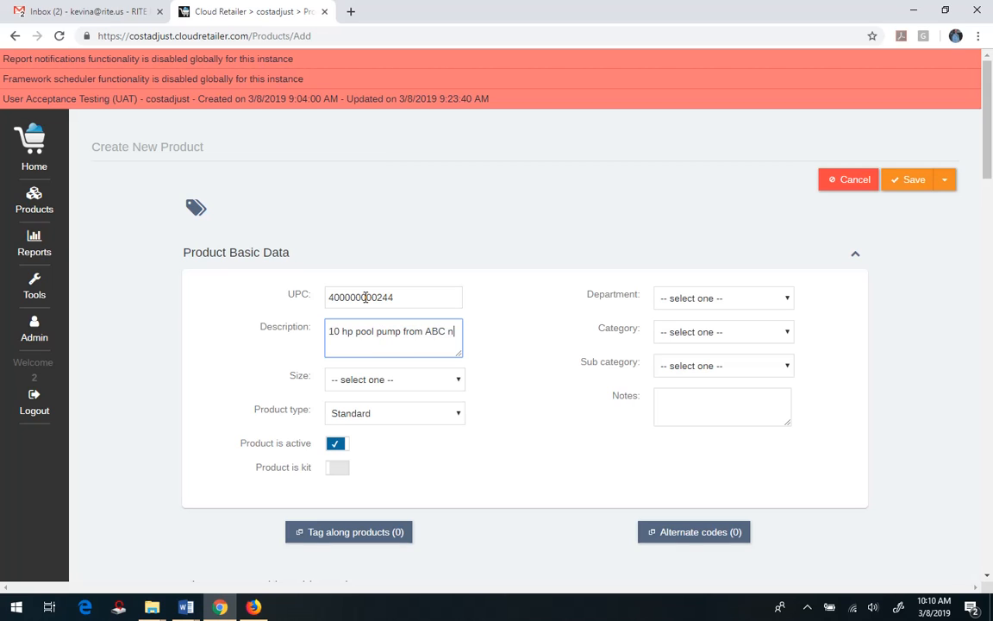
{"action": "key", "text": "BackSpace"}
{"action": "type", "text": "aft"}
{"action": "key", "text": "BackSpace"}
{"action": "key", "text": "BackSpace"}
{"action": "key", "text": "BackSpace"}
{"action": "type", "text": "mfg part # 1r2t"}
Step: Assign the product to the Misc department and add the note "special willcall for" followed by the customer's name
{"action": "left_click", "coordinate": [745, 298]}
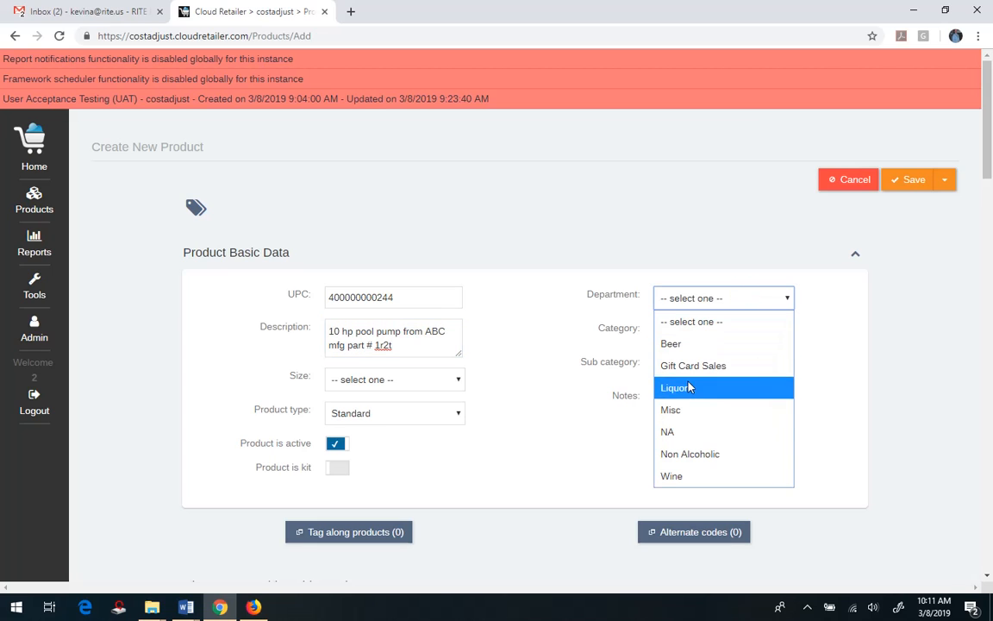
{"action": "left_click", "coordinate": [678, 414]}
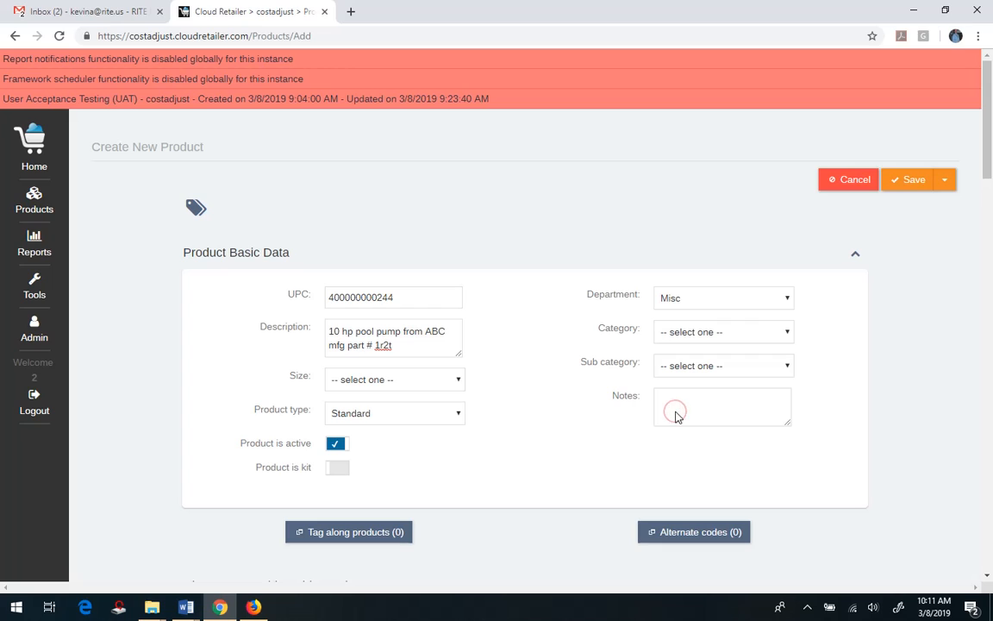
{"action": "left_click", "coordinate": [689, 398]}
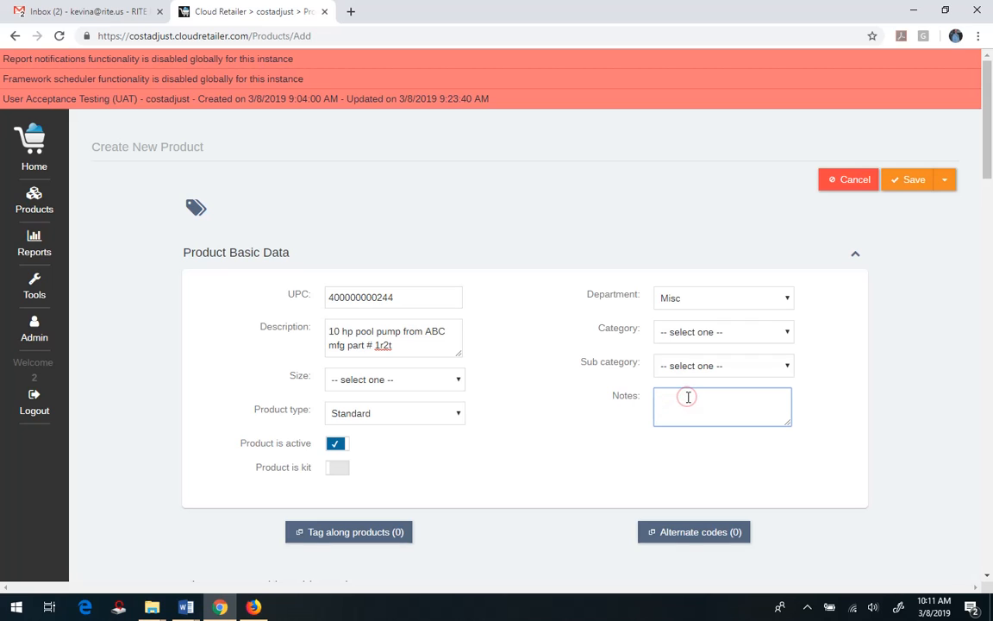
{"action": "type", "text": "special willcall fo"}
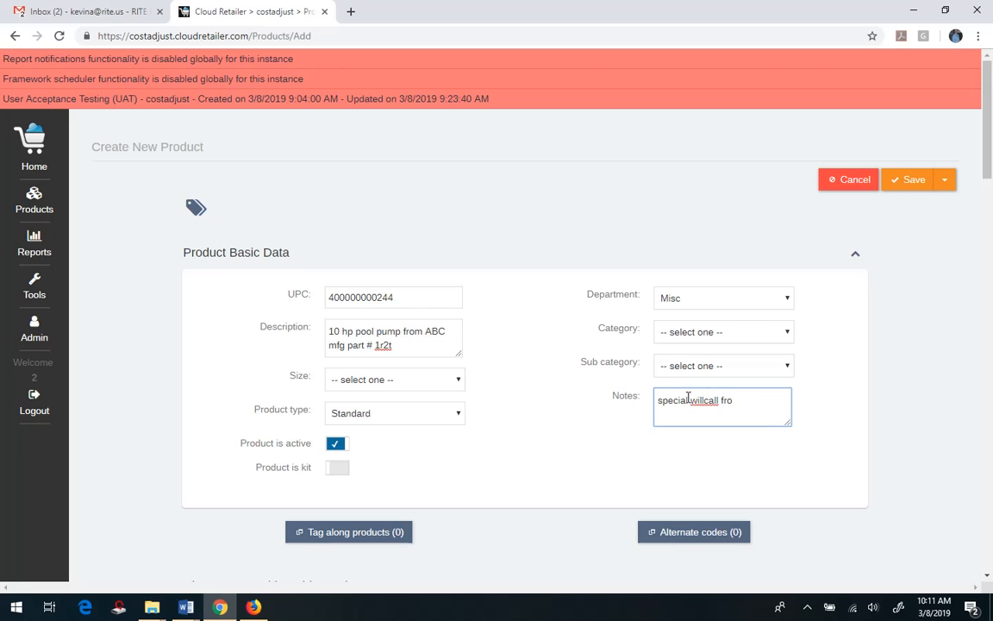
{"action": "type", "text": "r Kevin A"}
Step: Set the product's retail price to $349.00 for all locations and save the new product
{"action": "left_click_drag", "start_coordinate": [988, 160], "coordinate": [990, 267]}
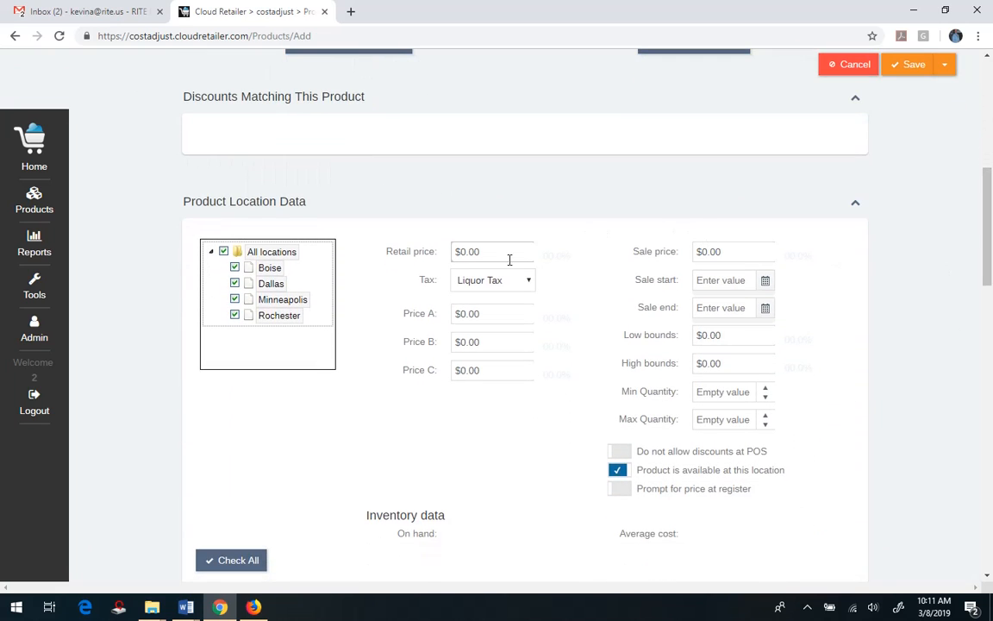
{"action": "left_click_drag", "start_coordinate": [486, 249], "coordinate": [414, 241]}
{"action": "type", "text": "349"}
{"action": "key", "text": "Tab"}
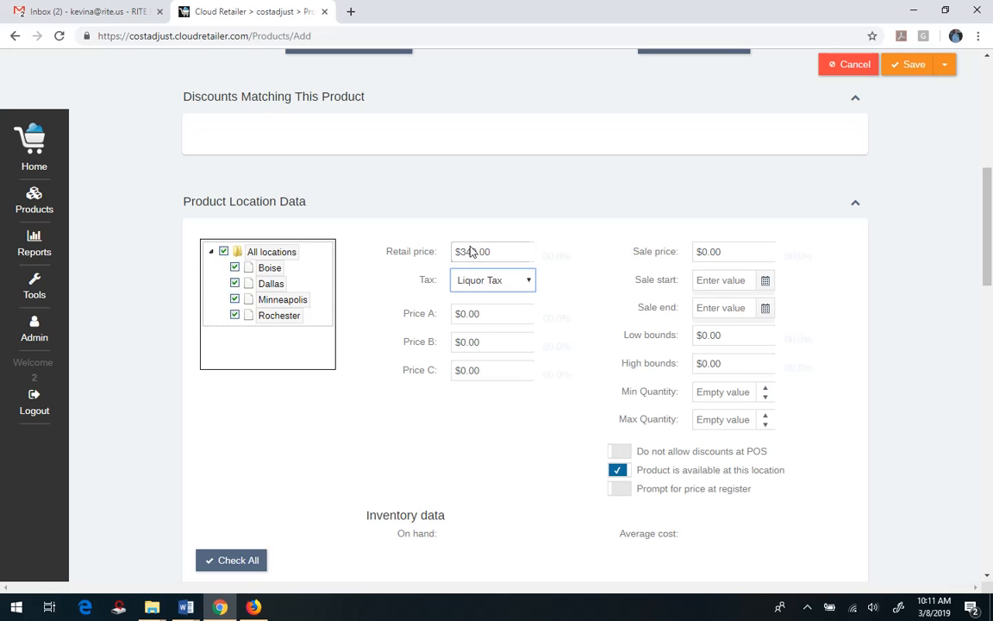
{"action": "left_click", "coordinate": [909, 66]}
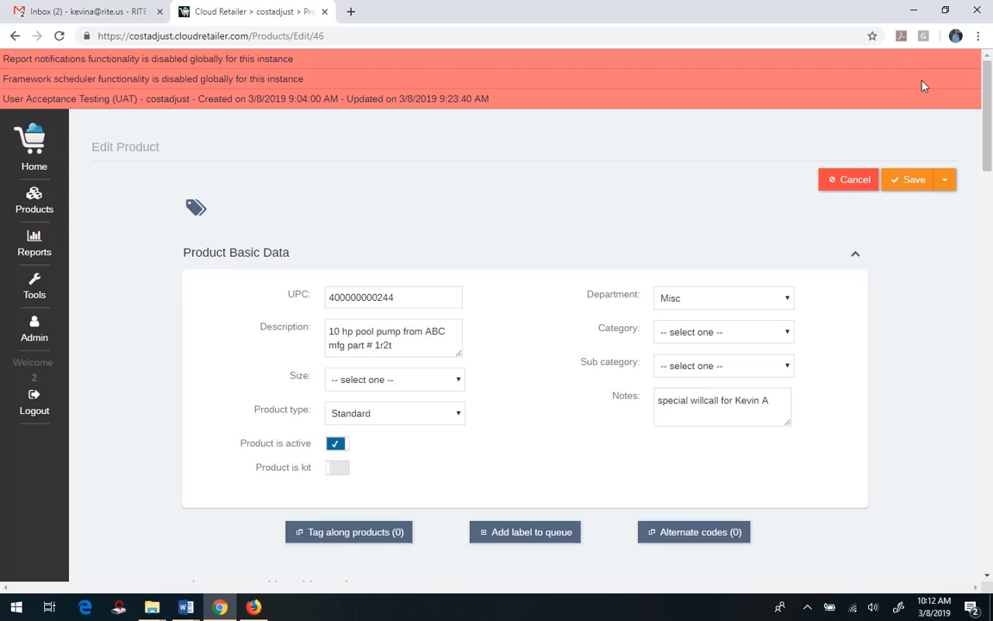
Step: In the pool pump's product movement, enter a cost change to $179.00 with the adjust reason "special order"
{"action": "left_click_drag", "start_coordinate": [989, 123], "coordinate": [990, 315]}
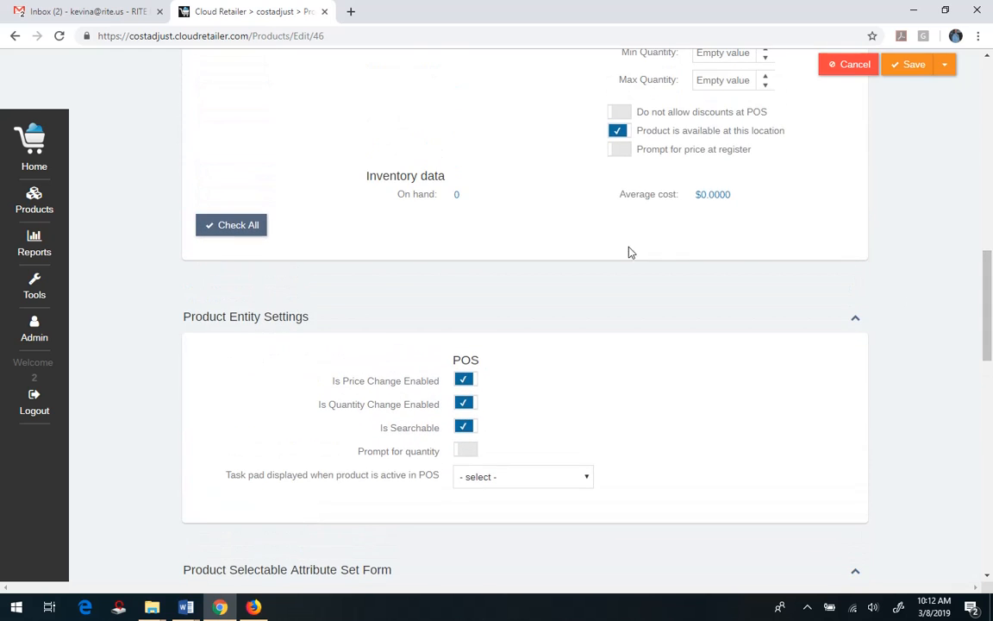
{"action": "left_click", "coordinate": [457, 197]}
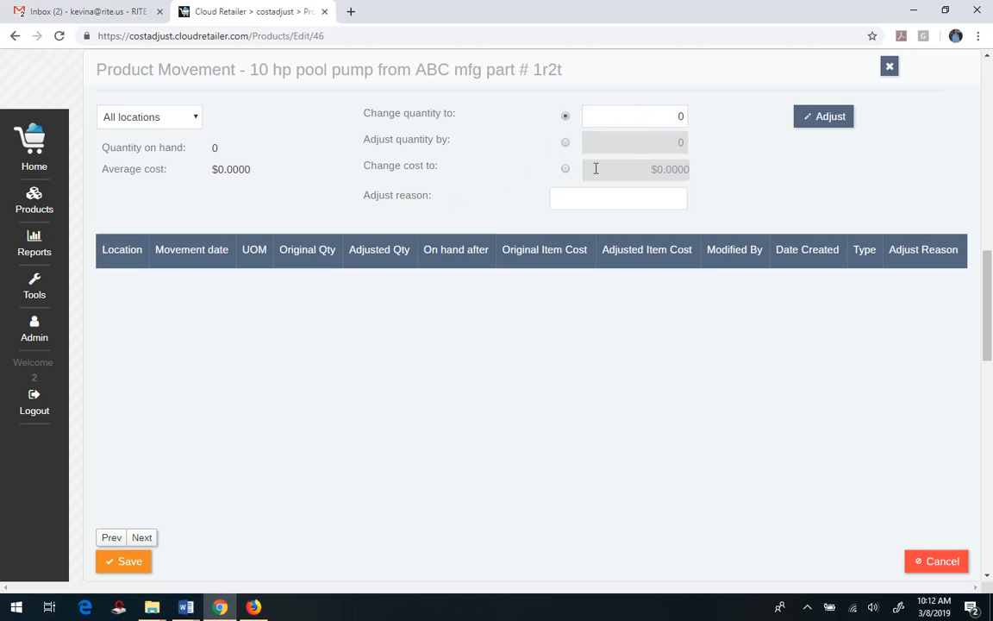
{"action": "left_click", "coordinate": [525, 169]}
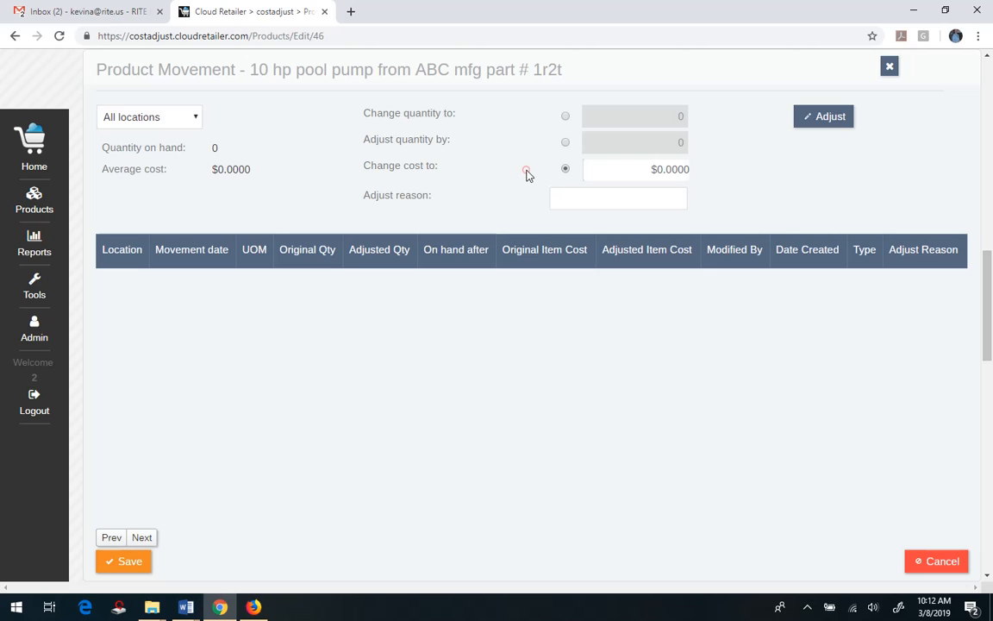
{"action": "left_click_drag", "start_coordinate": [657, 171], "coordinate": [705, 169]}
{"action": "type", "text": "179.00"}
{"action": "key", "text": "Tab"}
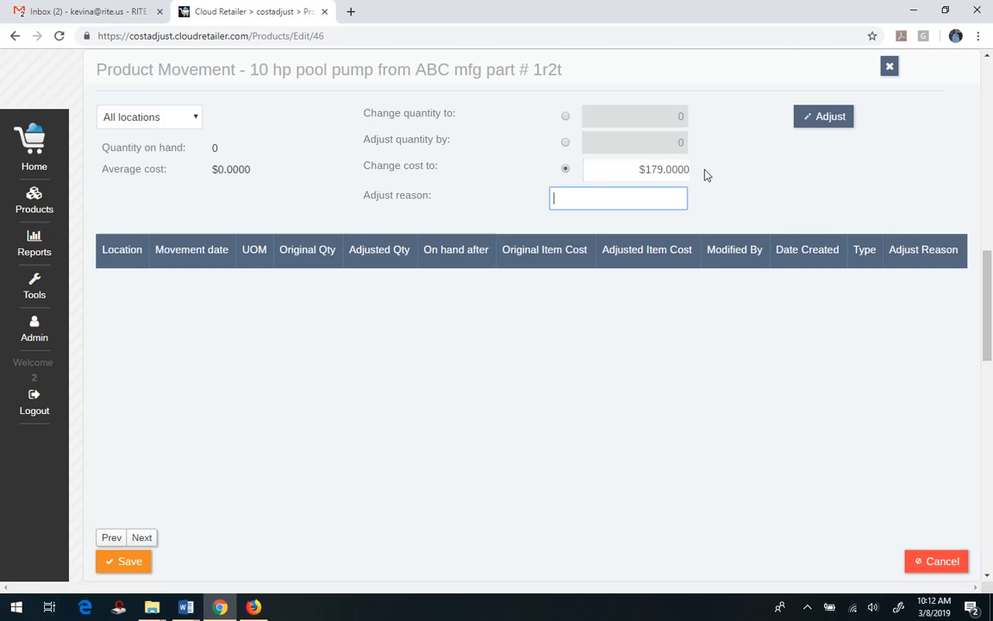
{"action": "type", "text": "special order"}
Step: Apply the cost adjustment to all locations and save the product movement
{"action": "left_click", "coordinate": [819, 120]}
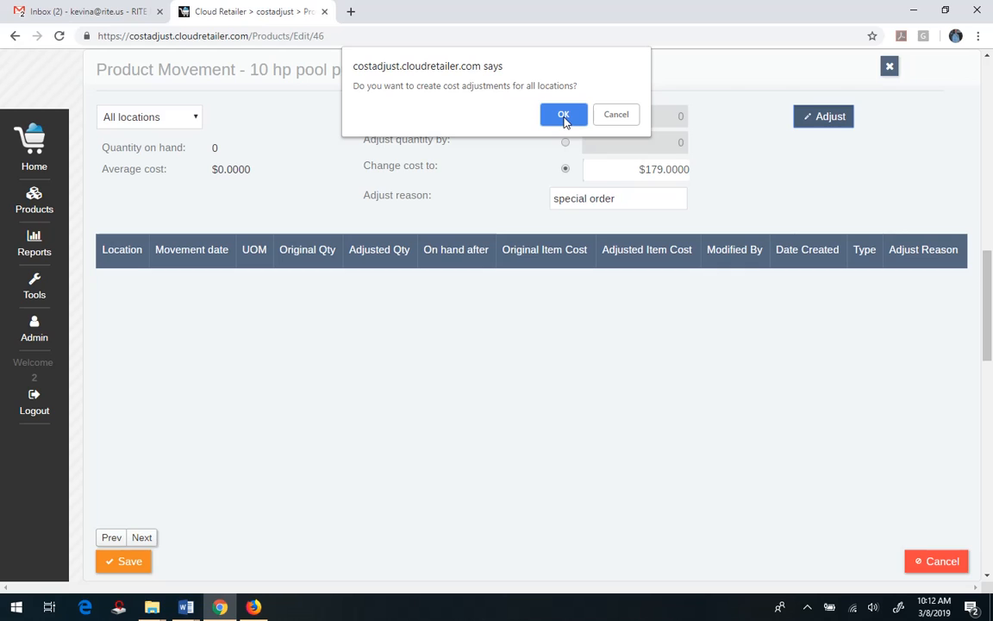
{"action": "left_click", "coordinate": [564, 116]}
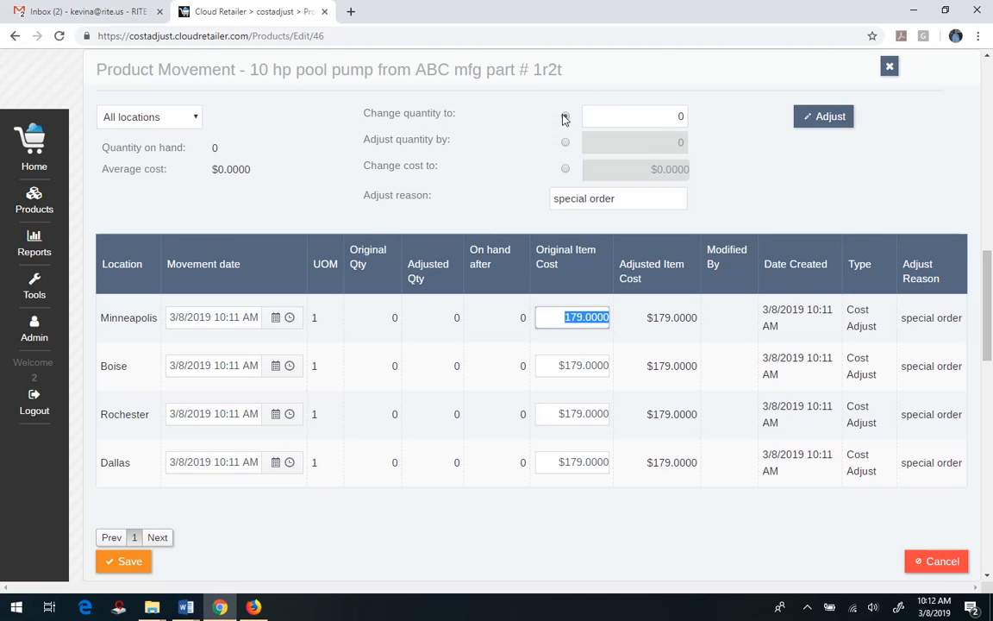
{"action": "left_click", "coordinate": [129, 561]}
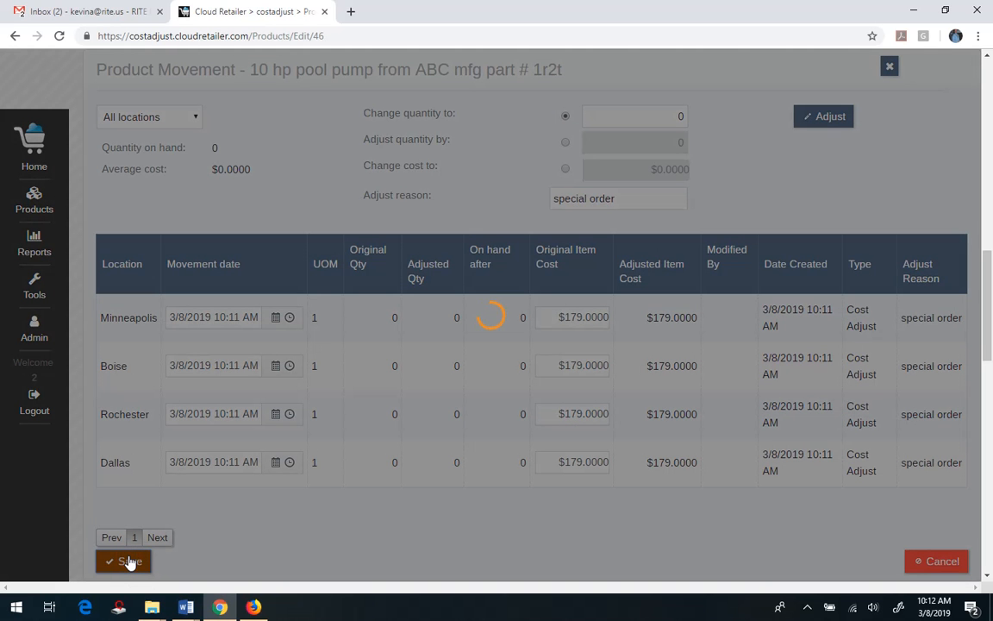